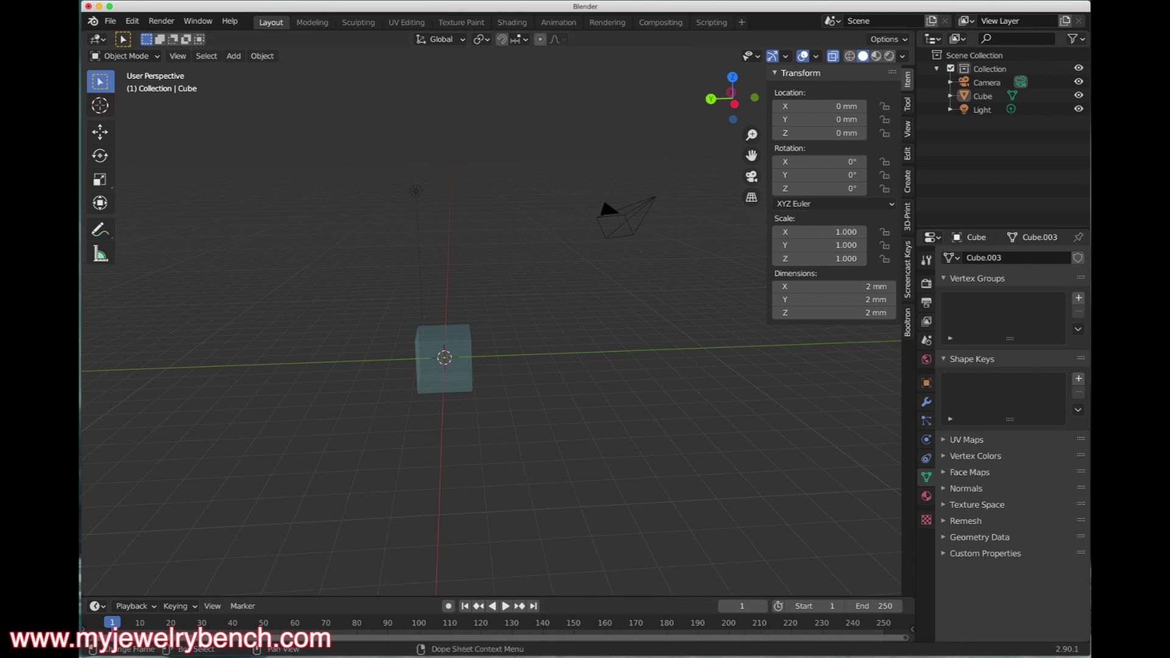
# - Search Bing in the browser for 'jewelcraft blender'
pyautogui.press('super+Tab')
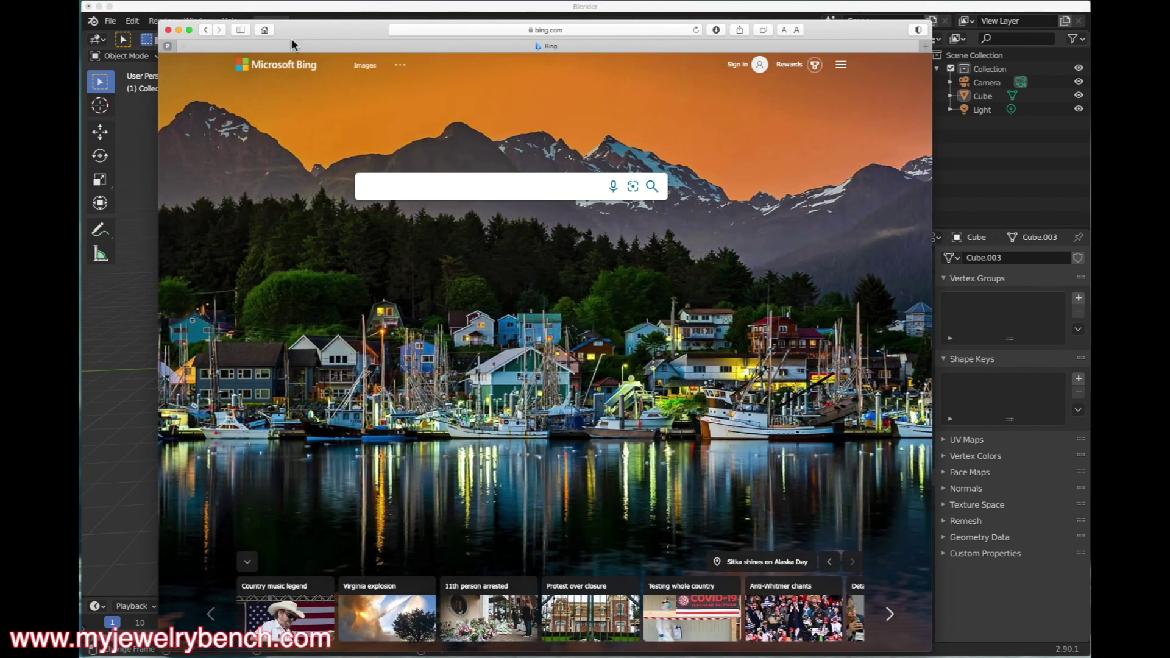
pyautogui.click(419, 195)
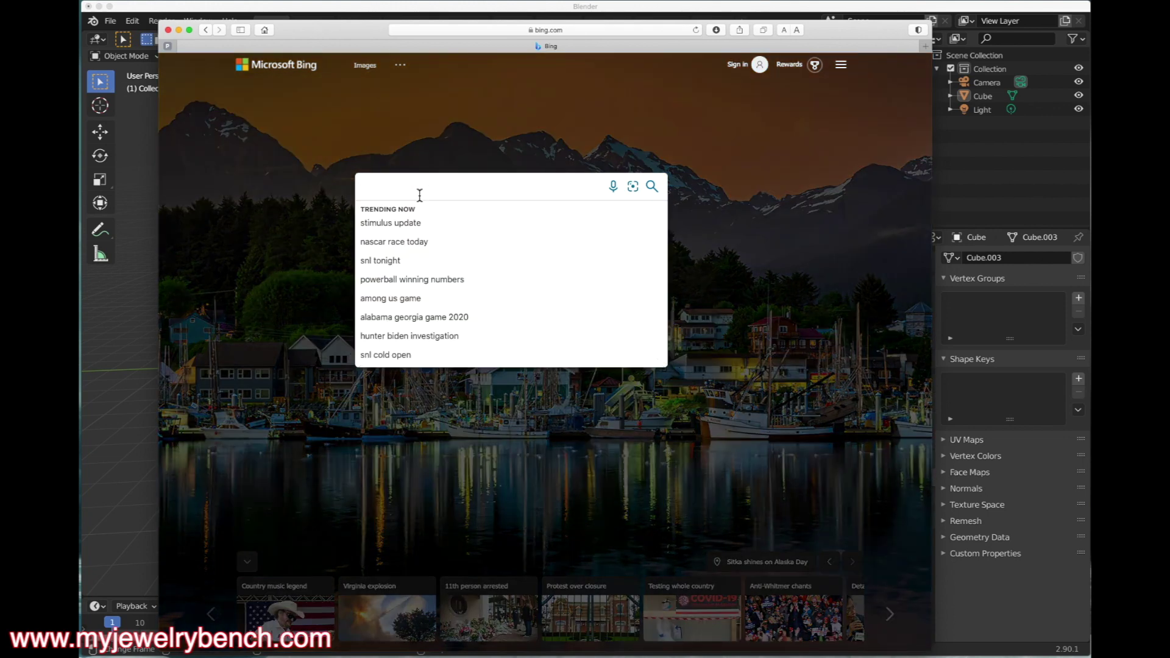
pyautogui.write('j')
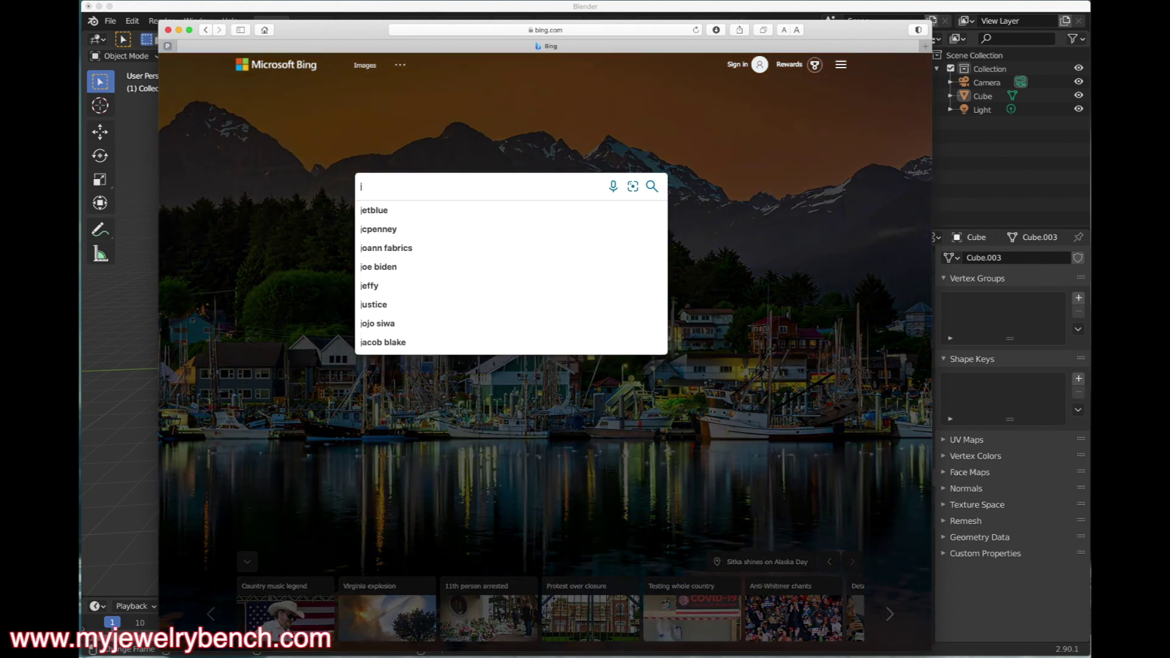
pyautogui.write('ewelcraft blender')
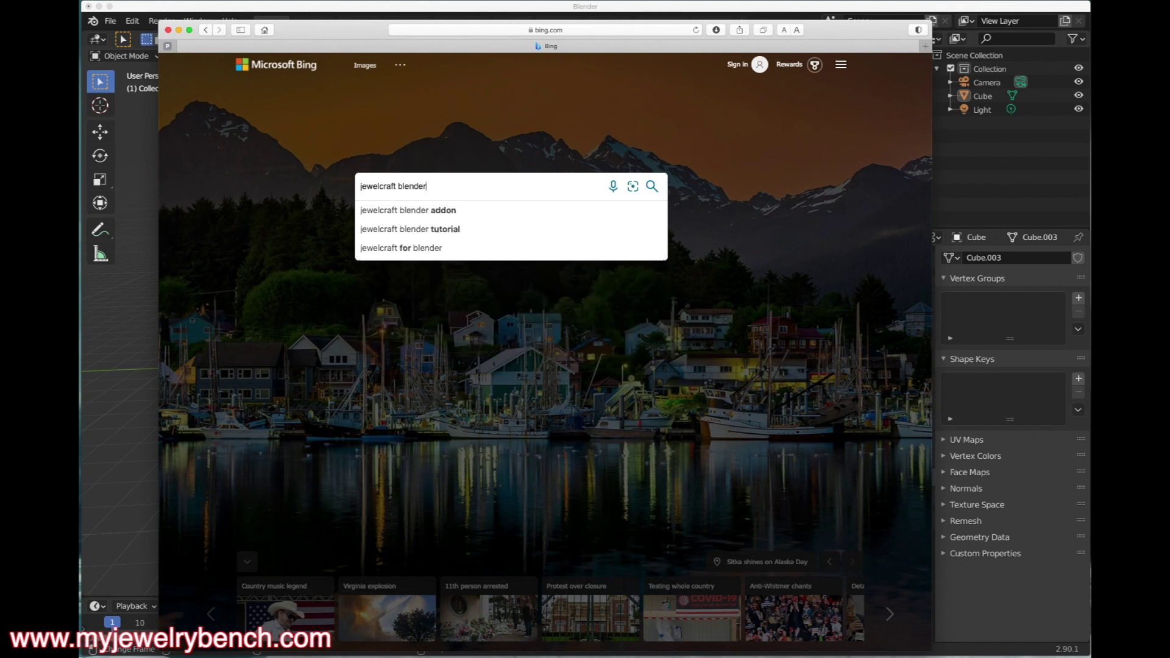
pyautogui.press('Return')
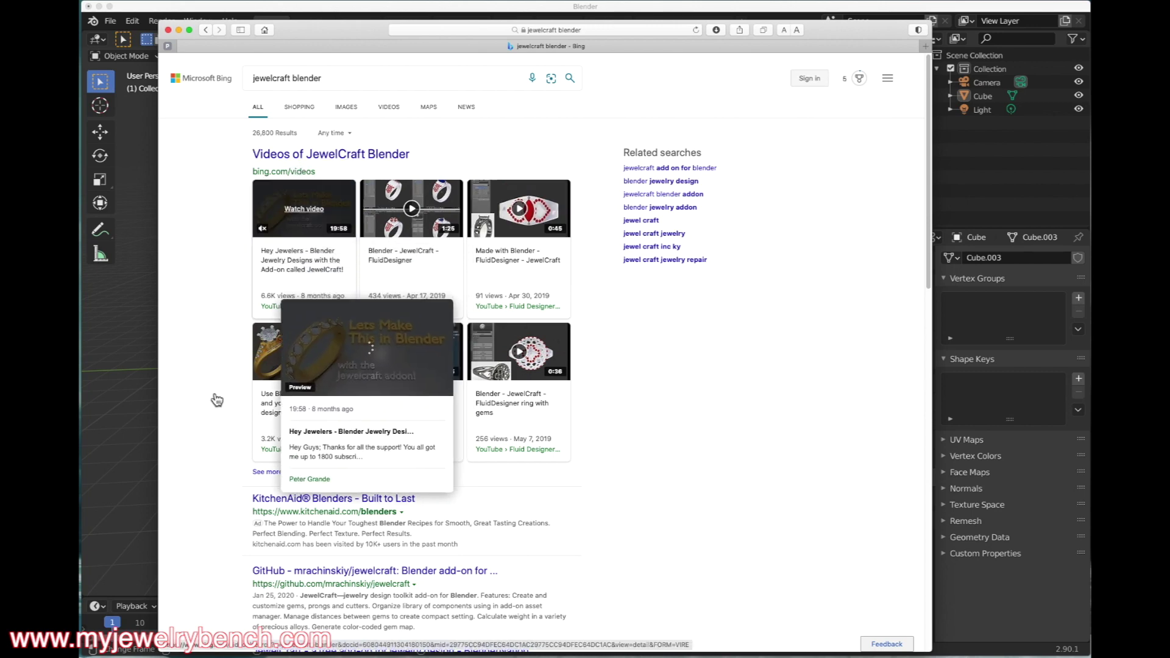
# - Scroll down the search results and open the GitHub jewelcraft repository result
pyautogui.moveTo(492, 275)
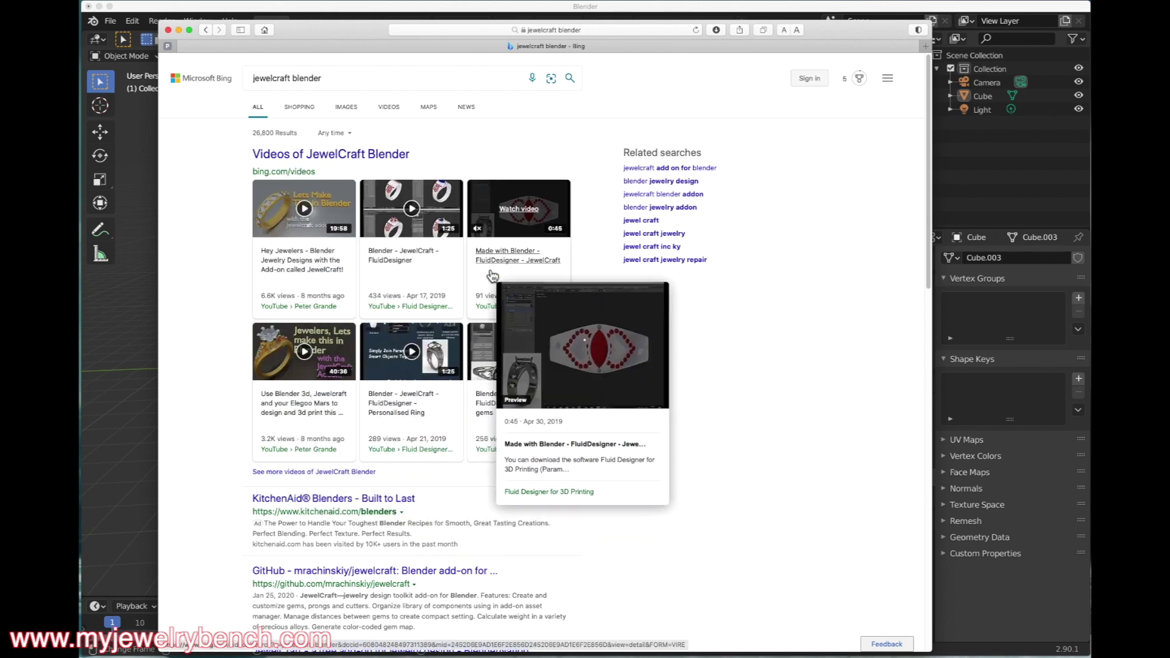
pyautogui.scroll(-1, 408, 384)
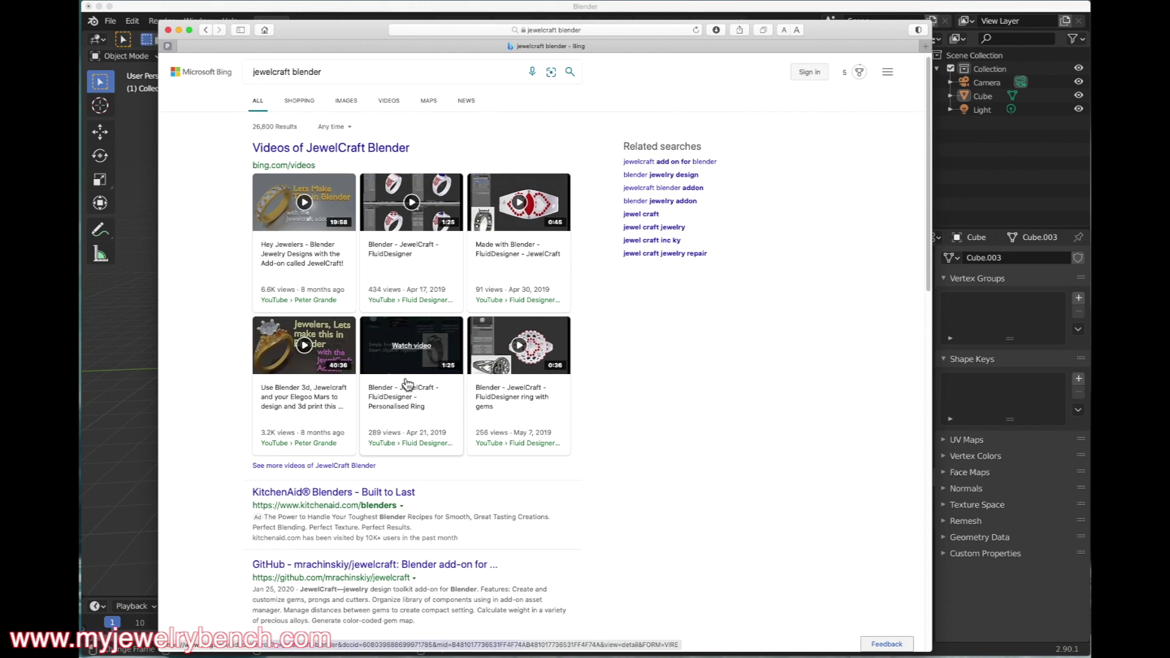
pyautogui.scroll(-2, 407, 382)
pyautogui.scroll(-2, 637, 405)
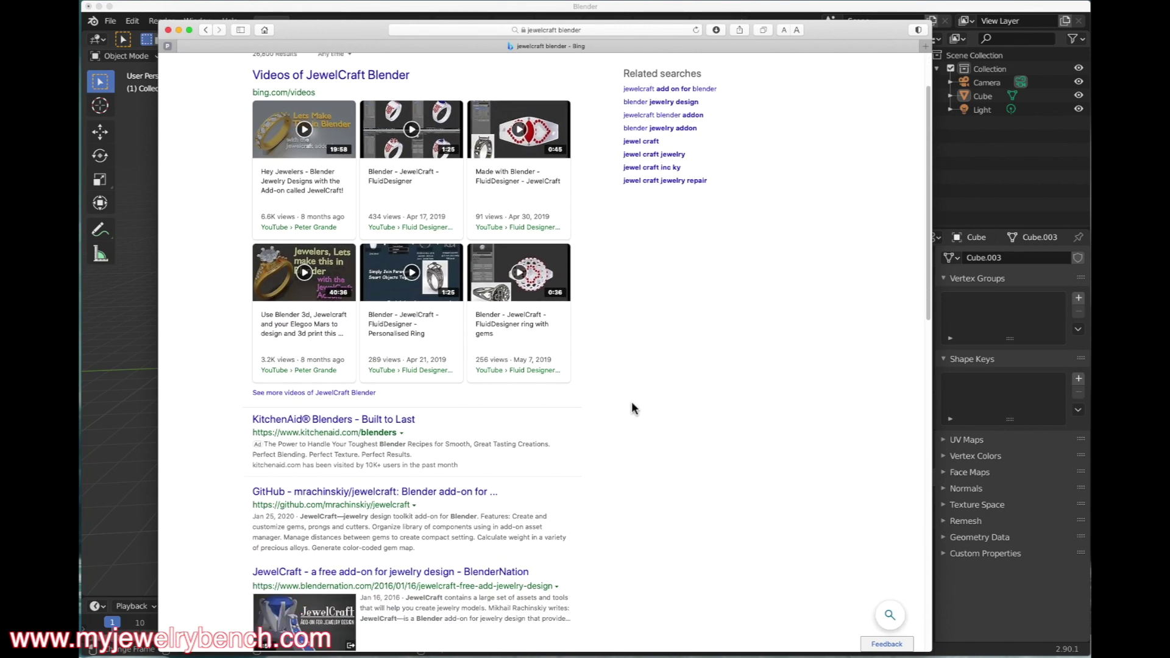
pyautogui.scroll(-2, 631, 405)
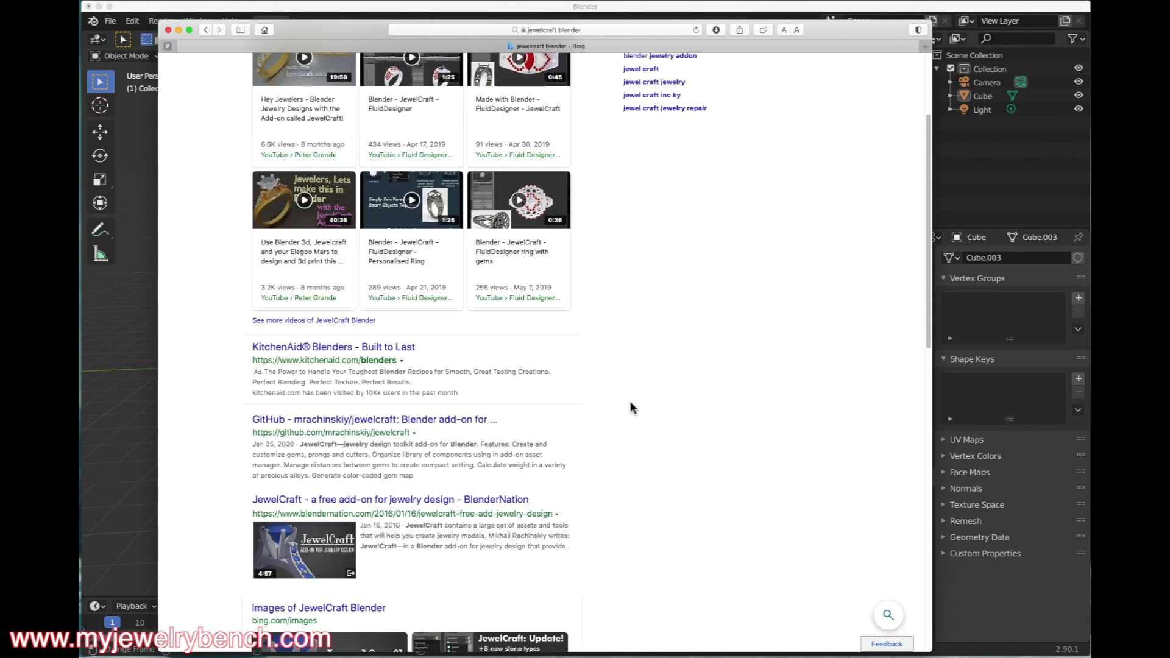
pyautogui.click(357, 420)
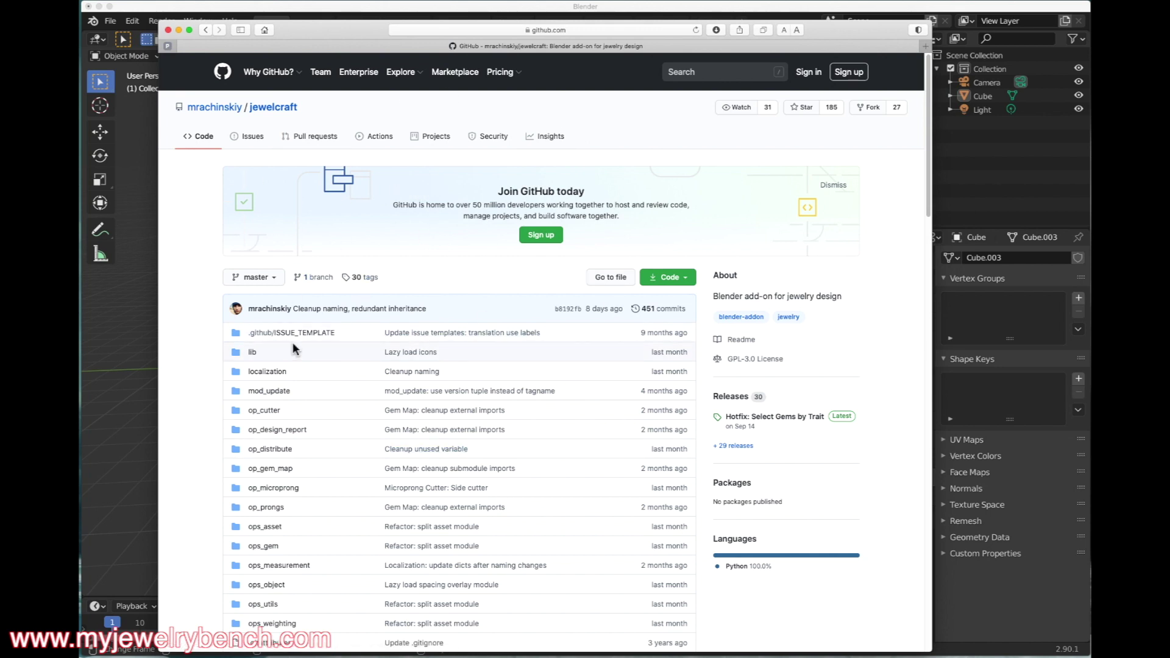
# - Scroll the README to How to install and download the JewelCraft 2.8.1 release
pyautogui.scroll(-4, 295, 351)
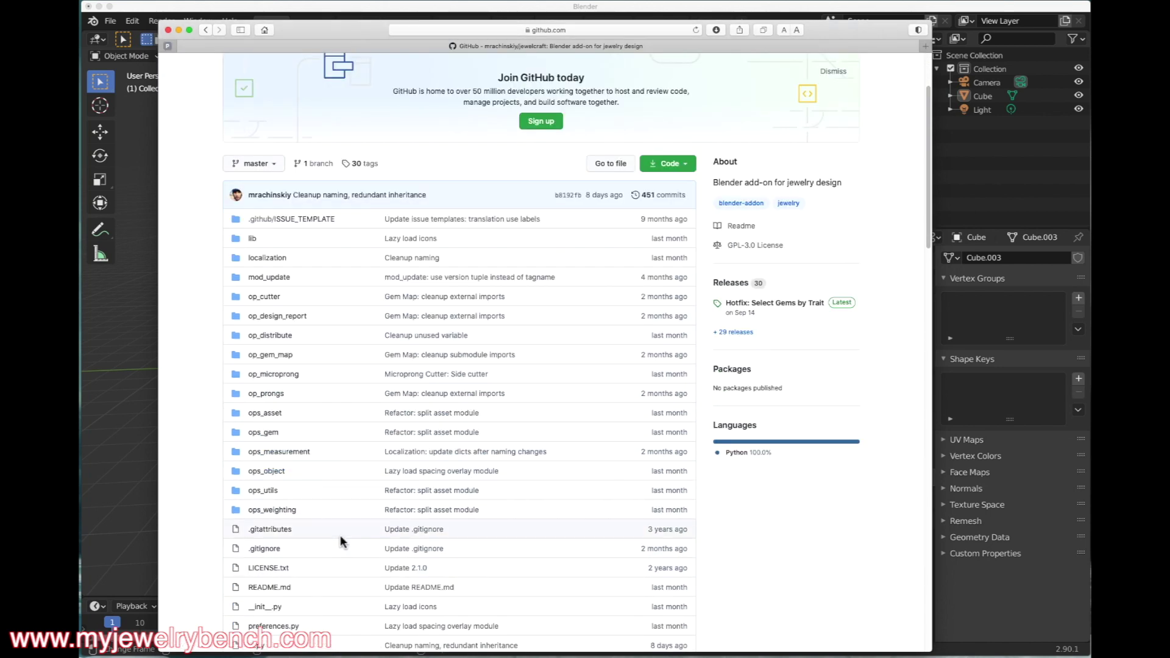
pyautogui.scroll(-6, 340, 540)
pyautogui.scroll(10, 427, 326)
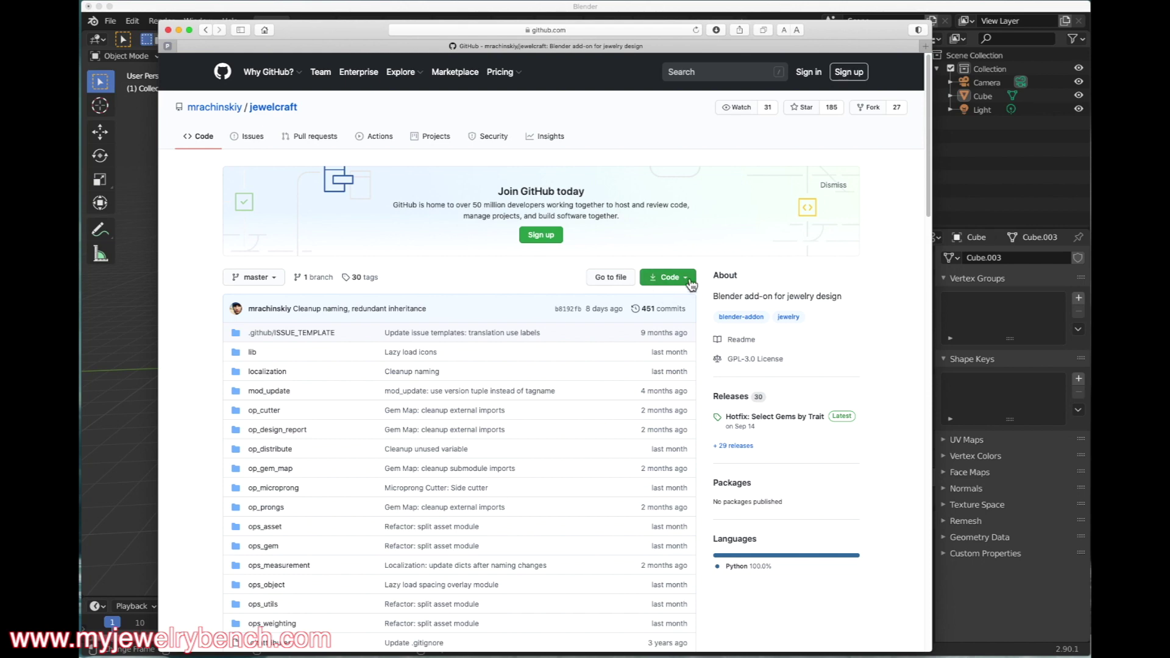
pyautogui.scroll(-10, 689, 287)
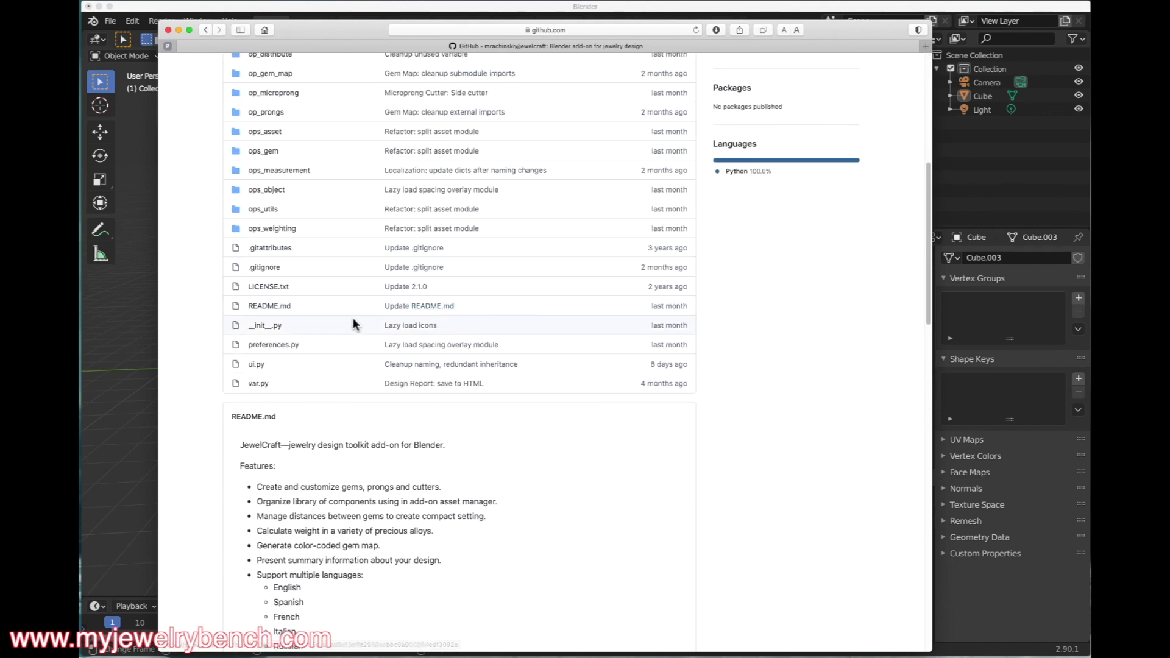
pyautogui.scroll(-9, 352, 316)
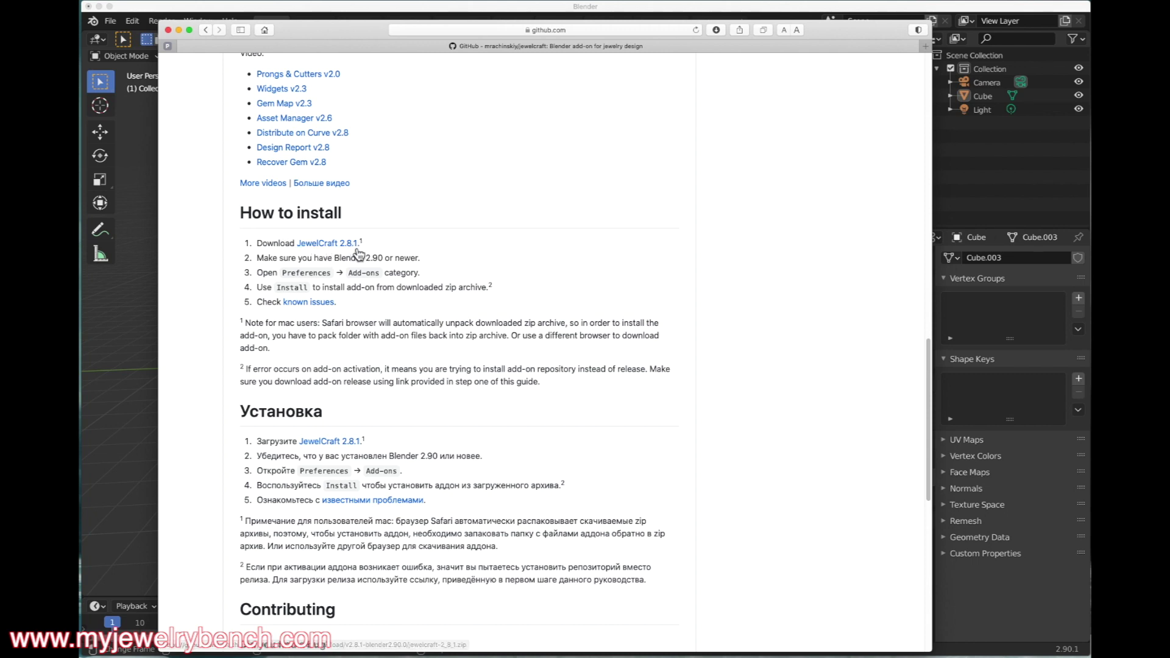
pyautogui.click(323, 242)
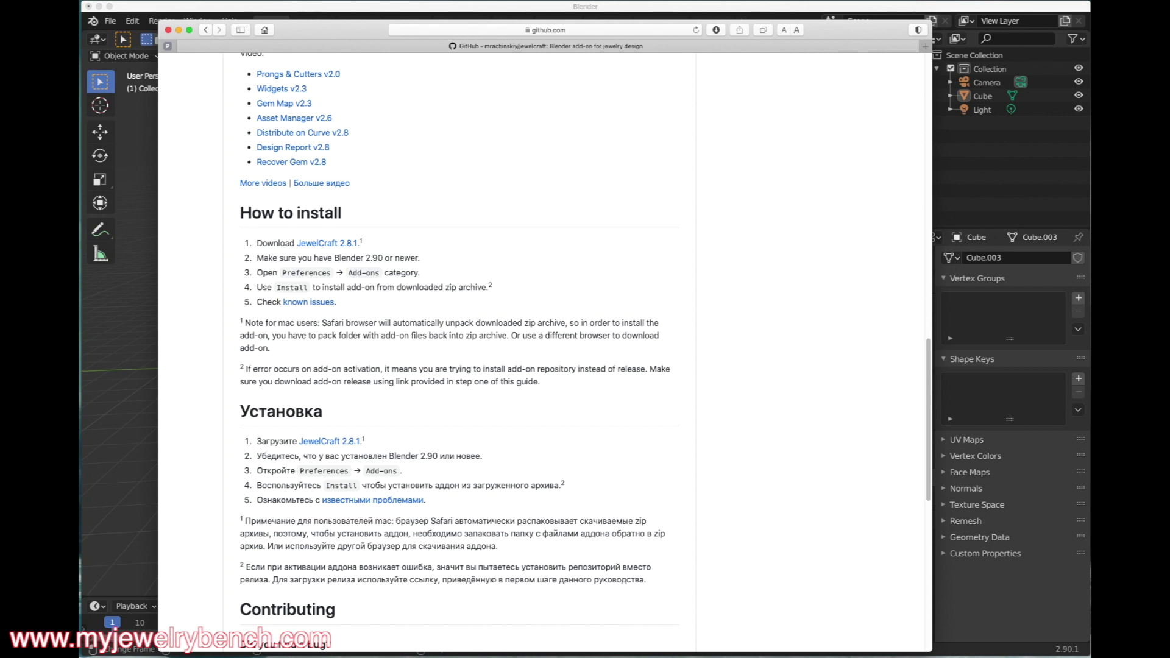
# - Confirm jewelcraft-2.8.1.zip is in the Dock's Downloads stack, then close Safari
pyautogui.click(1010, 649)
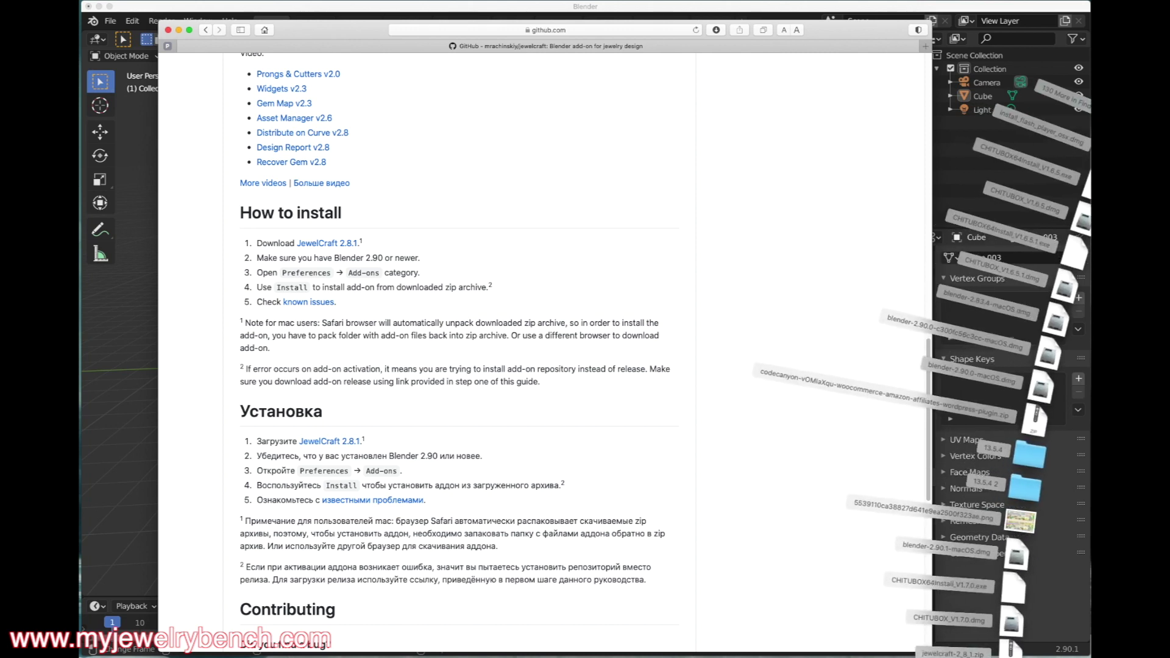
pyautogui.click(1011, 650)
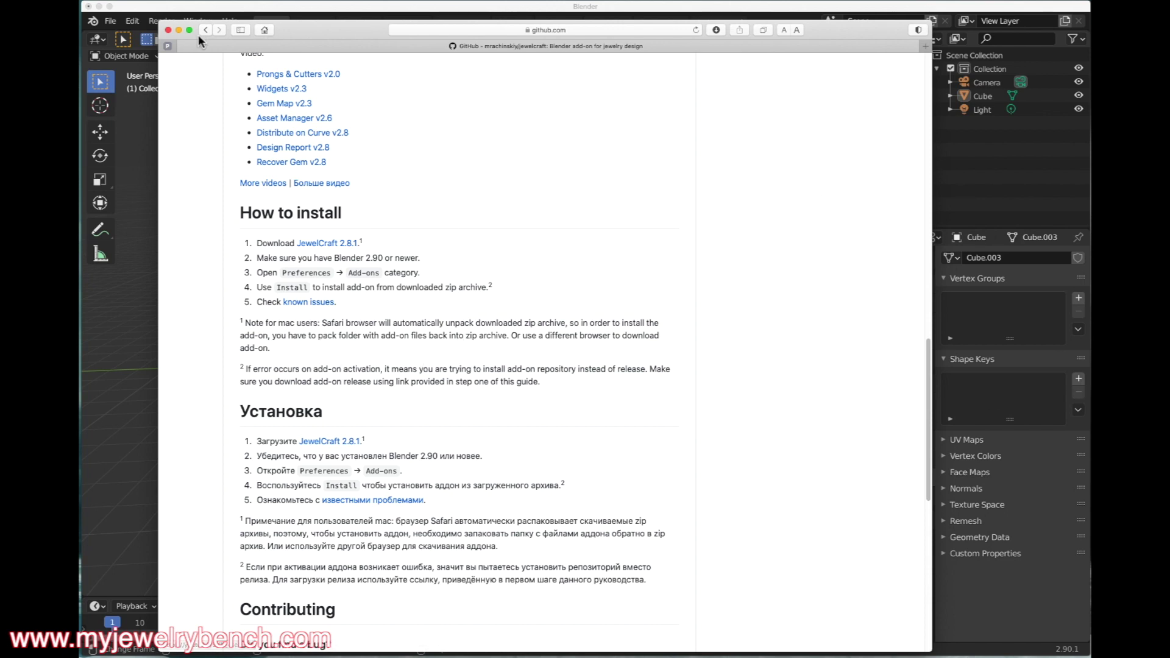
pyautogui.click(169, 30)
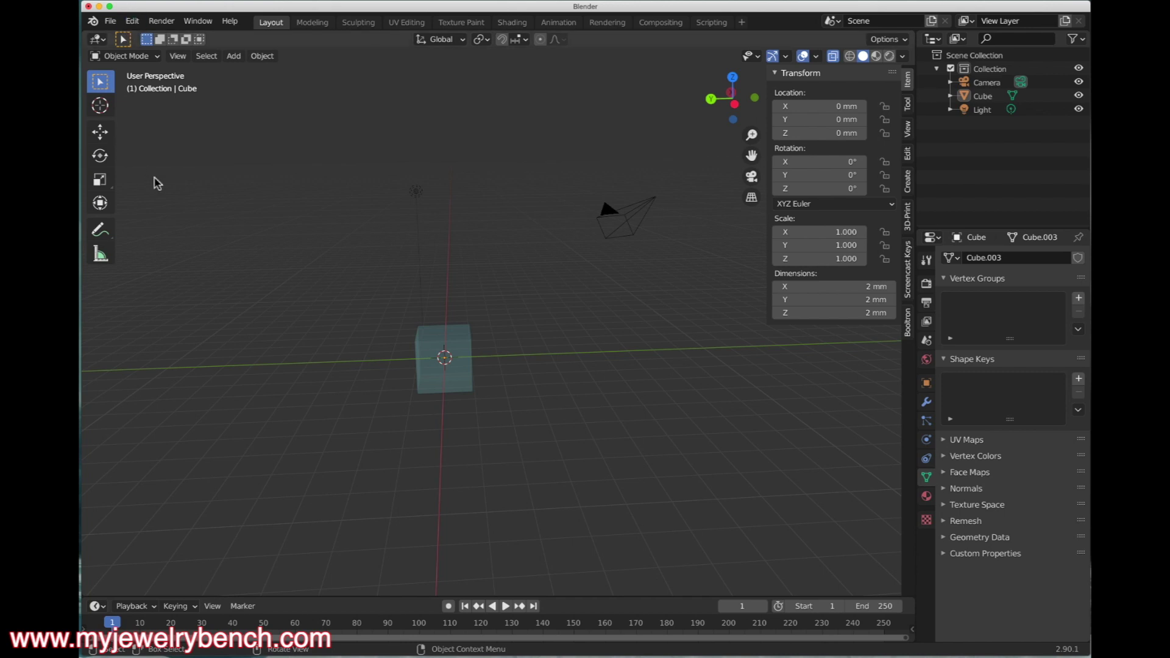
# - In Preferences, raise the interface Resolution Scale from 1.30 to 1.46, then return to Add-ons
pyautogui.click(140, 26)
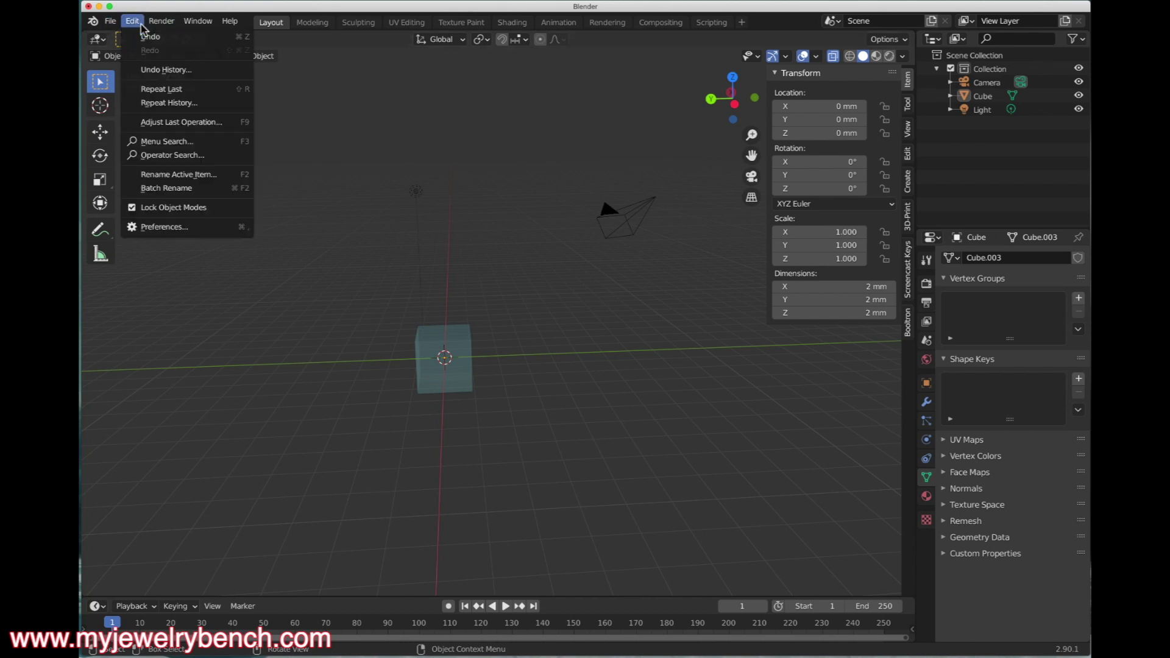
pyautogui.click(191, 229)
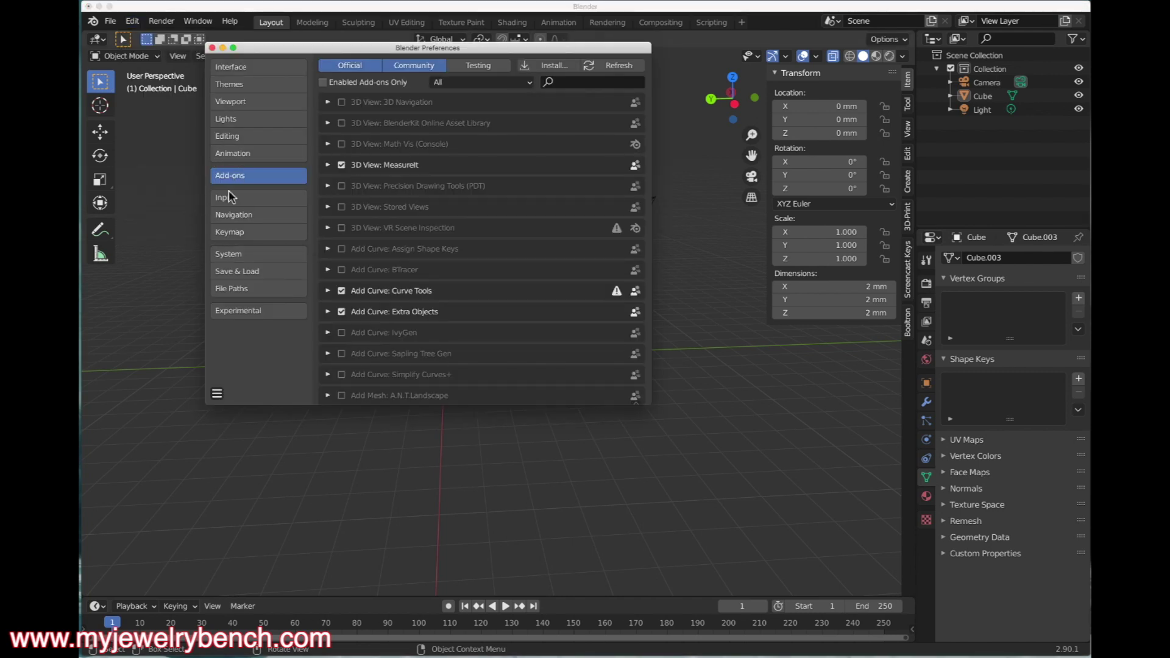
pyautogui.click(266, 67)
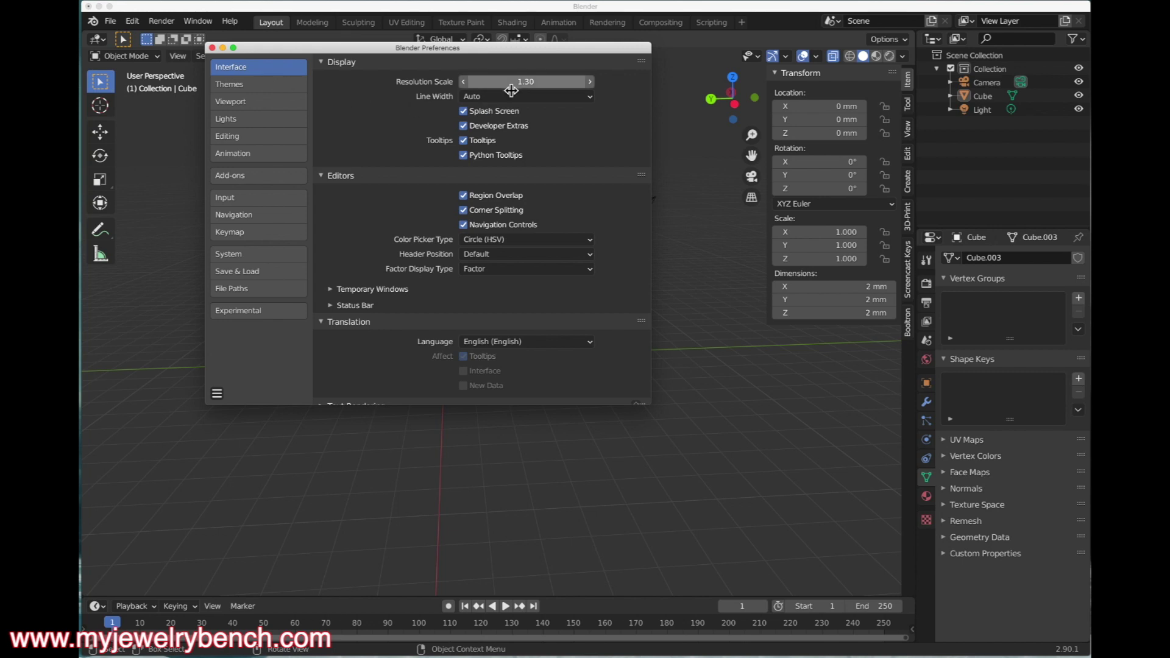
pyautogui.moveTo(526, 82); pyautogui.dragTo(567, 81)
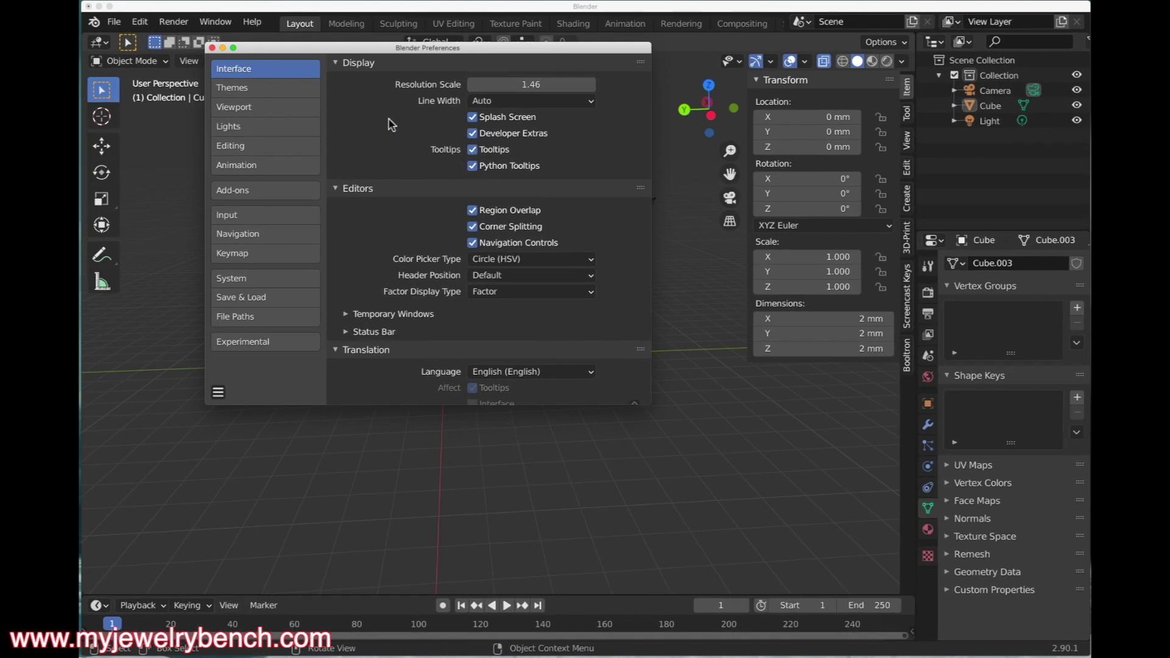
pyautogui.click(243, 191)
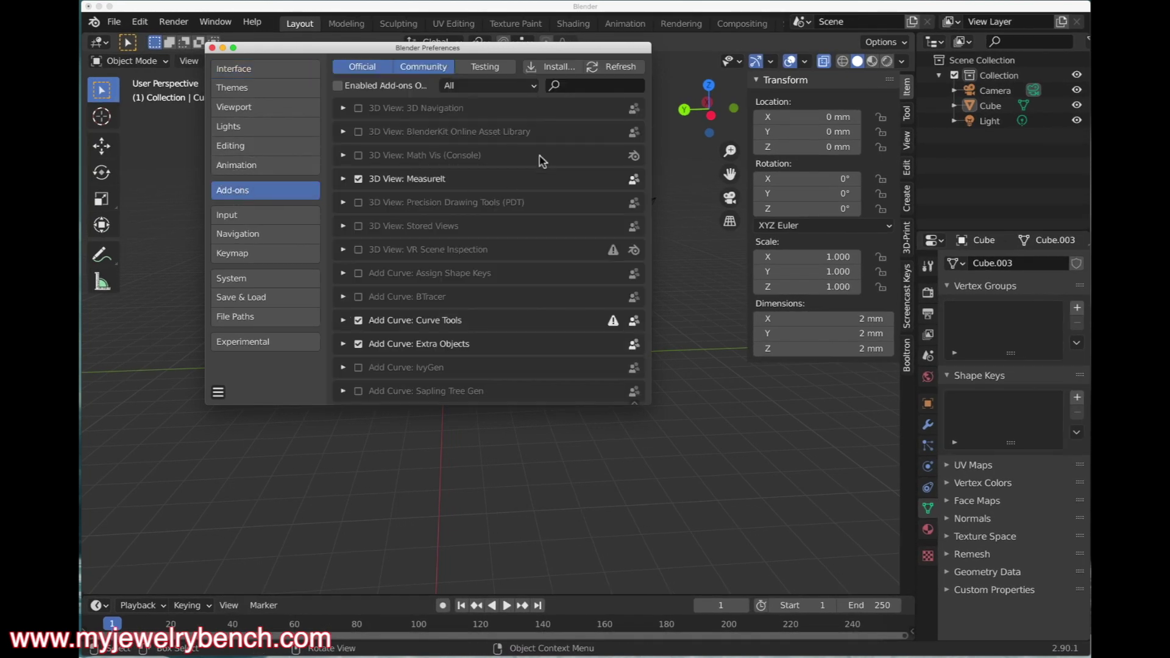
pyautogui.click(570, 71)
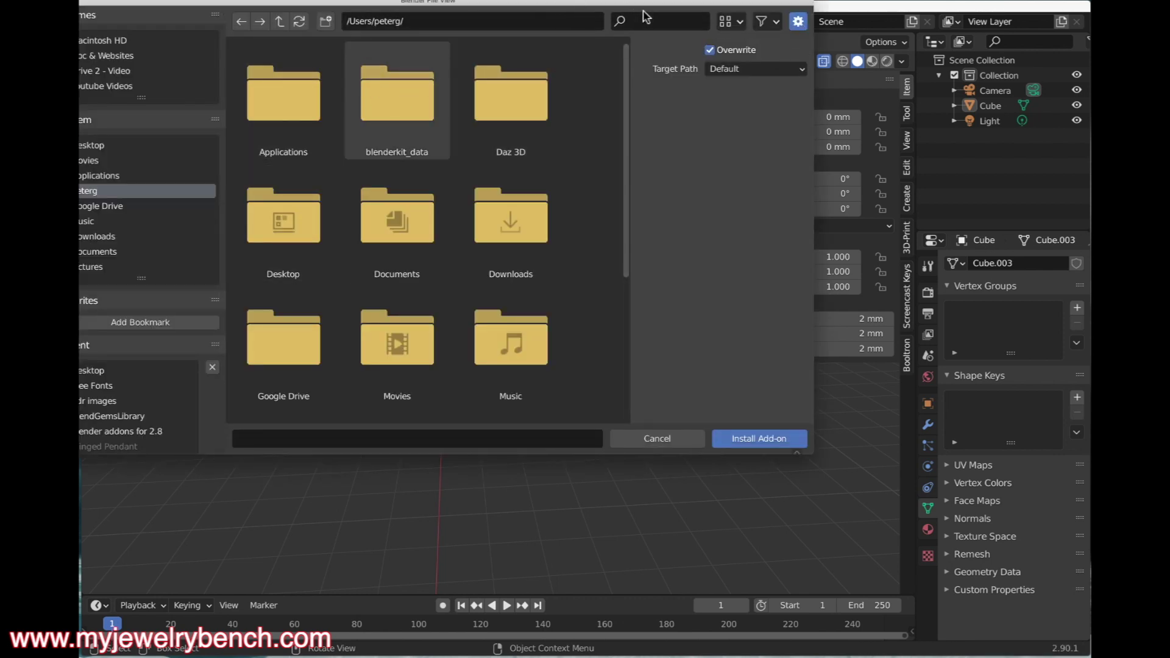
# - Install the add-on file jewelcraft-2_8_1.zip from the Desktop folder
pyautogui.moveTo(649, 7); pyautogui.dragTo(790, 65)
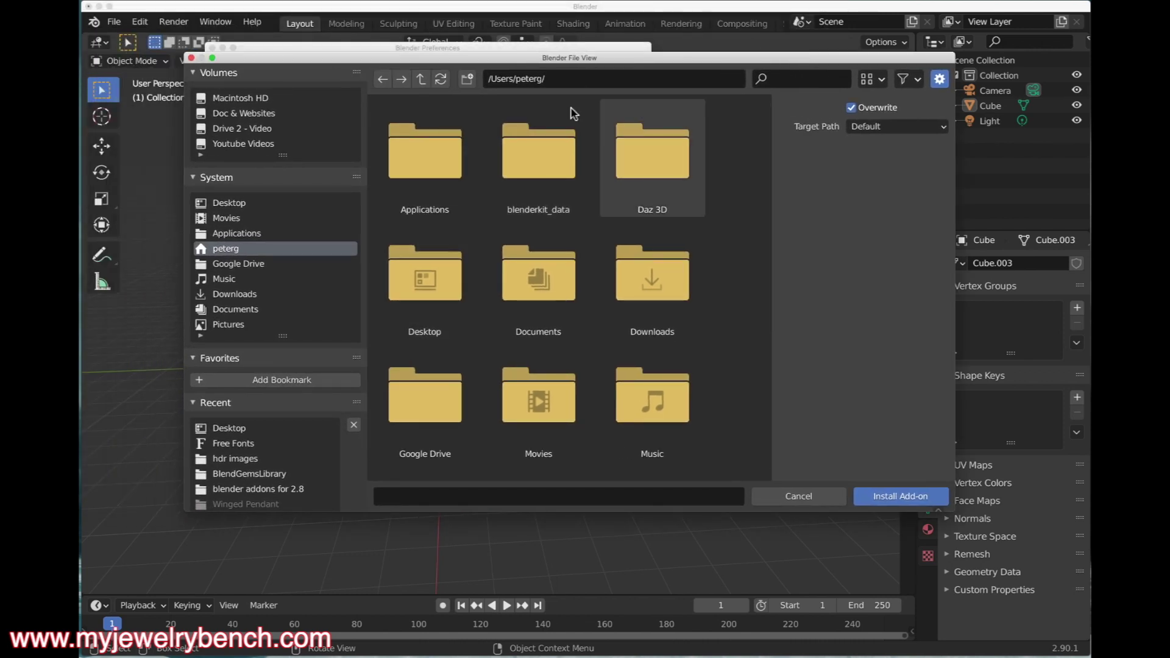
pyautogui.click(229, 204)
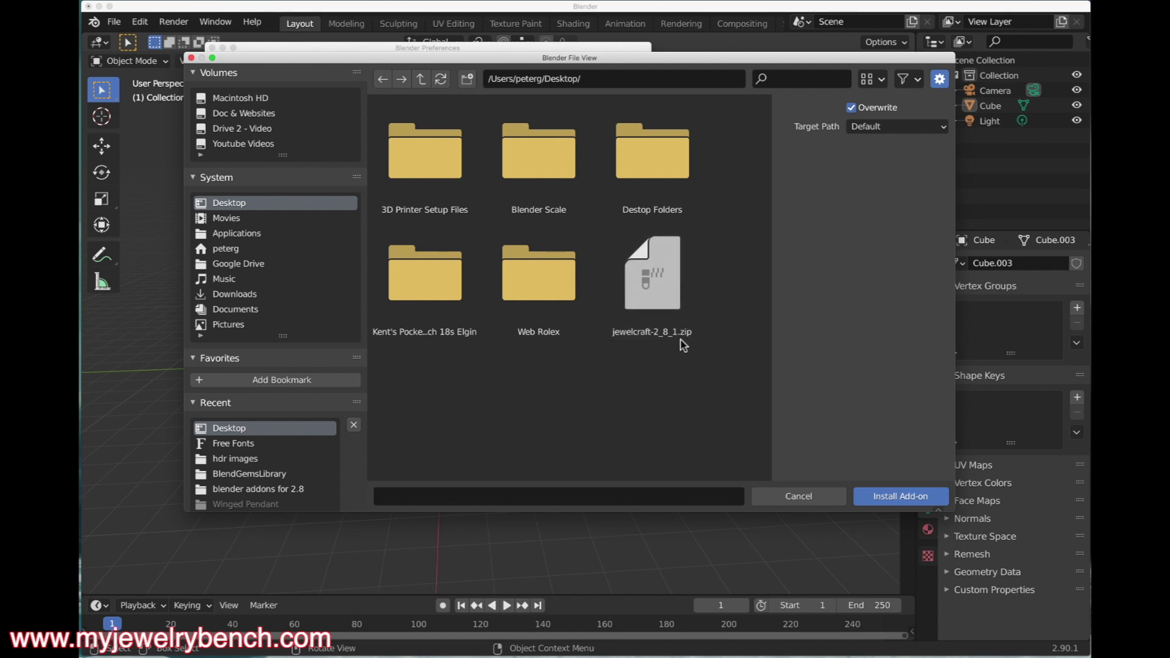
pyautogui.click(666, 275)
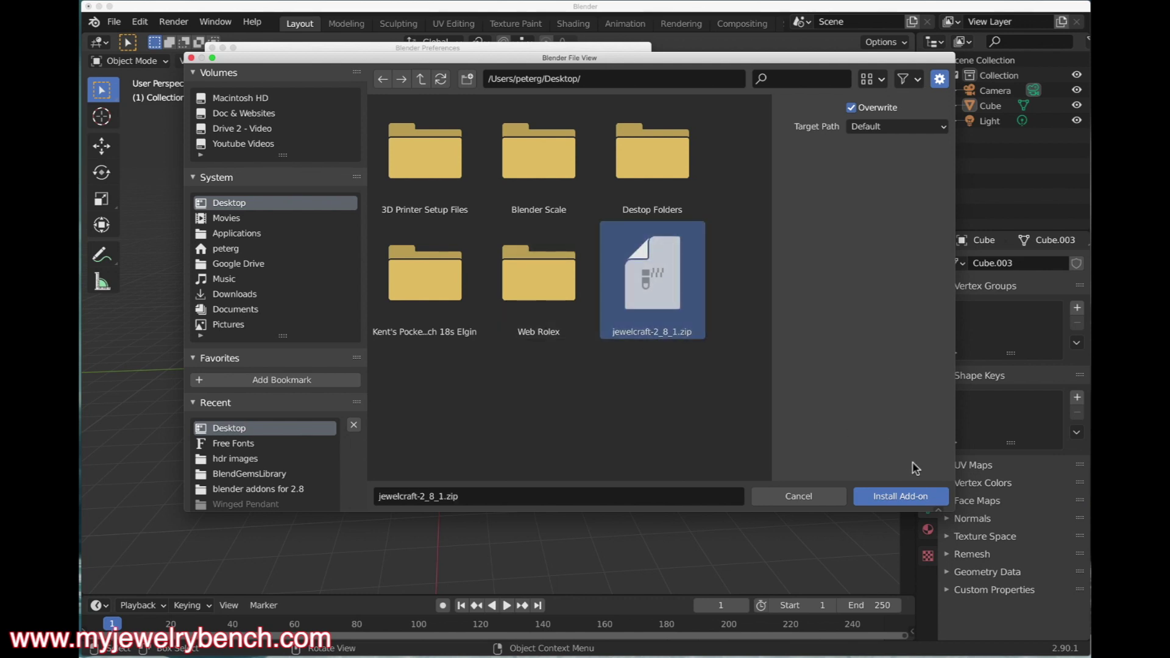
pyautogui.click(919, 497)
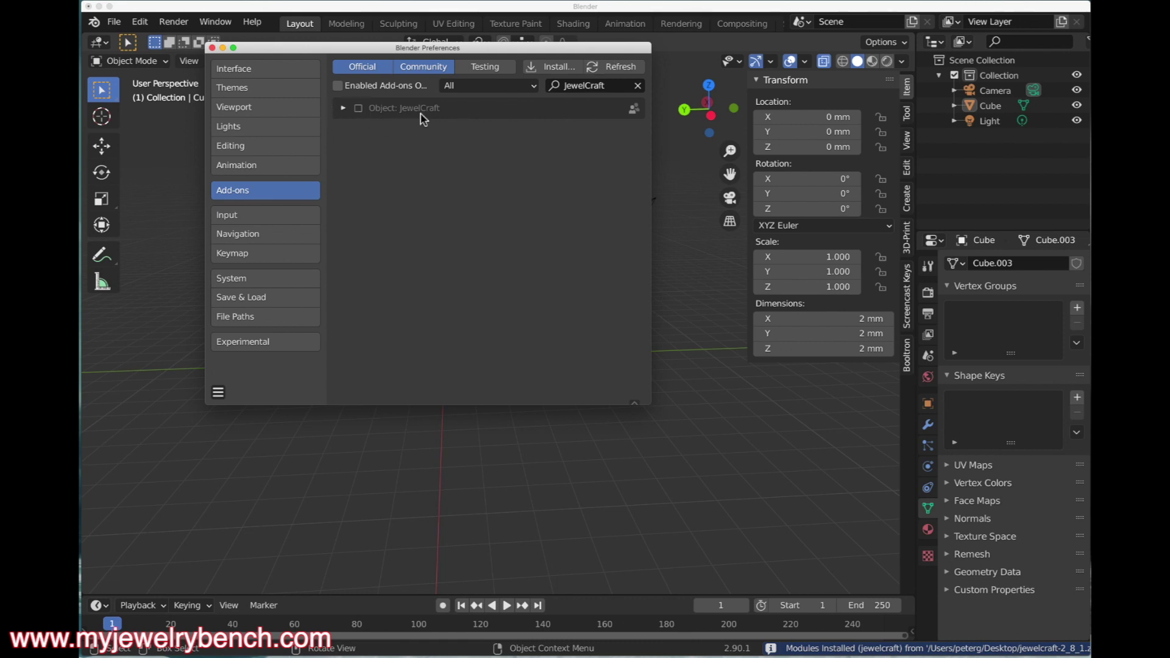
# - Expand and enable the JewelCraft add-on, then enlarge the Preferences window
pyautogui.click(344, 110)
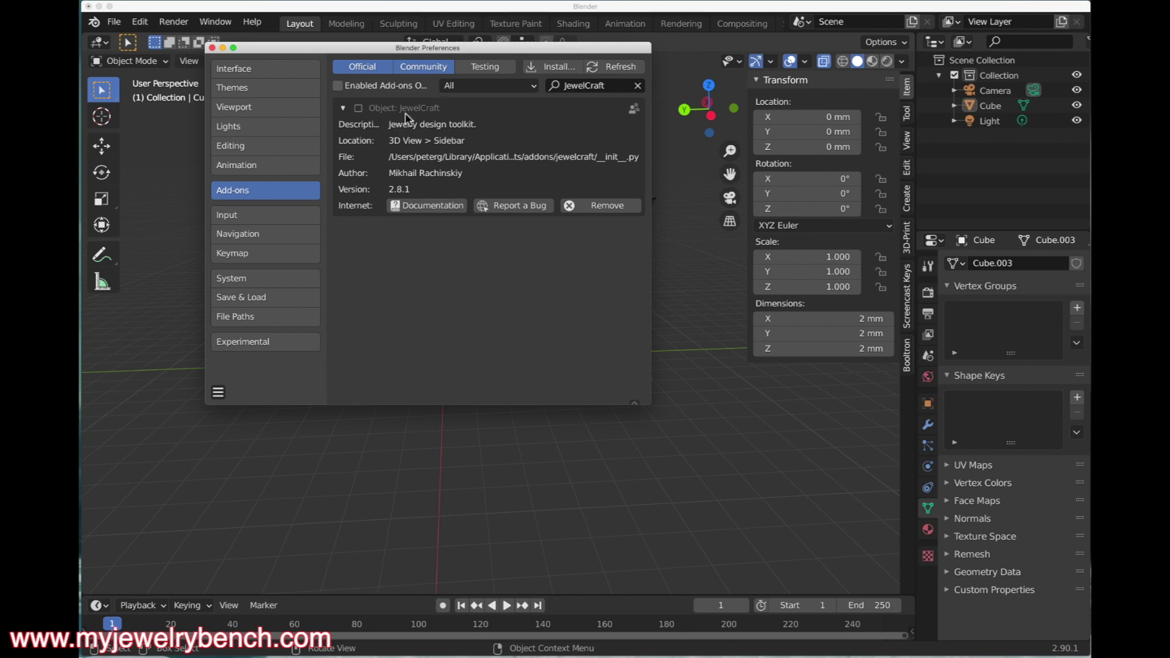
pyautogui.click(358, 109)
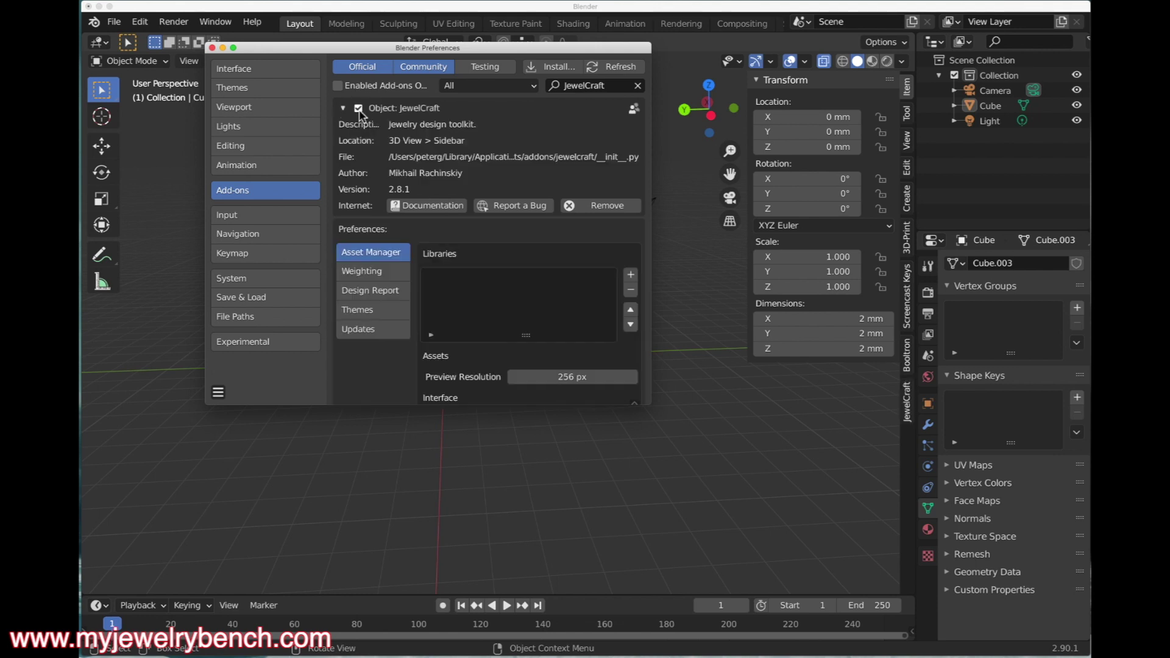
pyautogui.moveTo(653, 405); pyautogui.dragTo(866, 531)
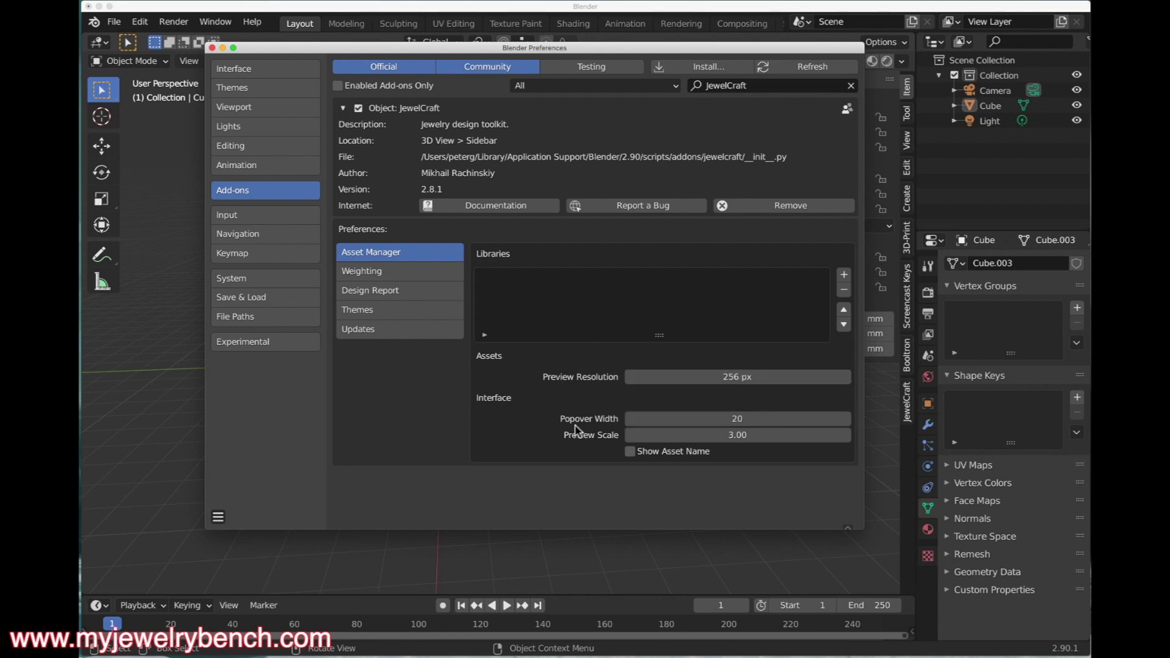
# - Set Popover Width to 25, review Weighting, Design Report, Themes and Updates, and check for updates
pyautogui.moveTo(700, 423); pyautogui.dragTo(725, 423)
pyautogui.click(384, 270)
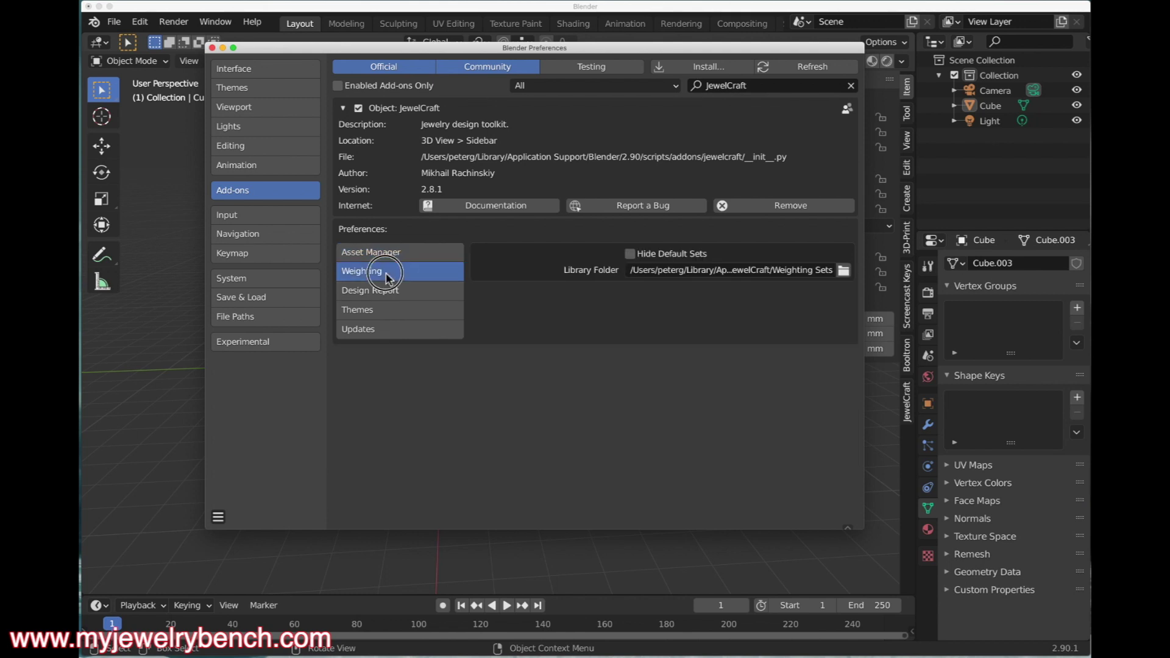
pyautogui.click(419, 293)
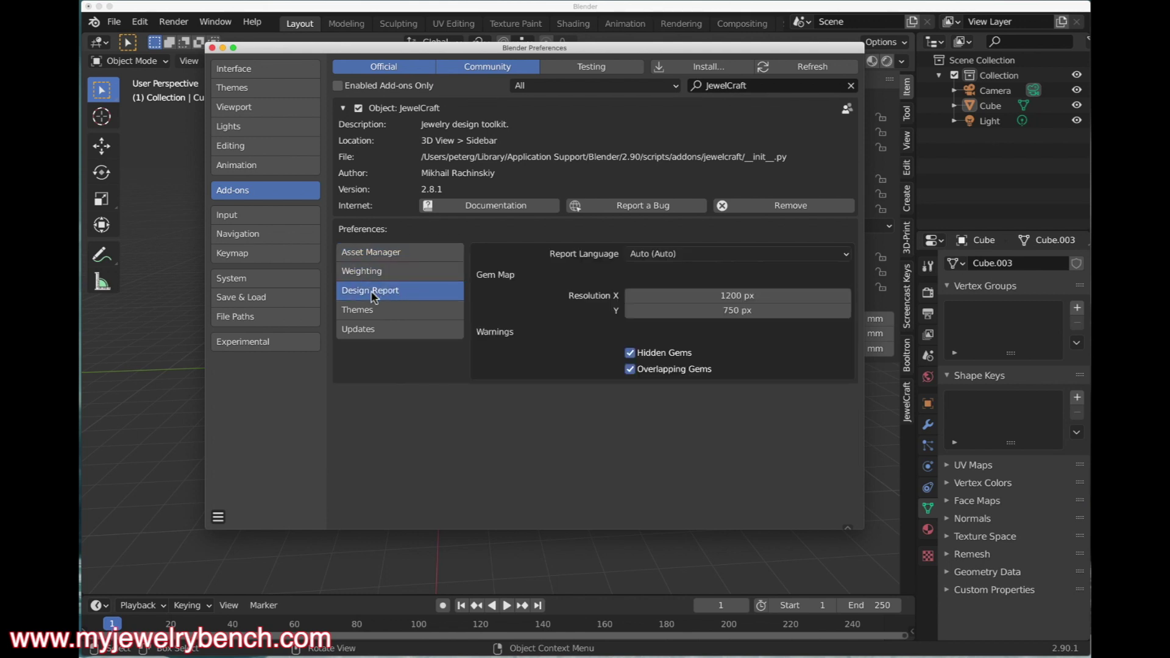
pyautogui.click(403, 311)
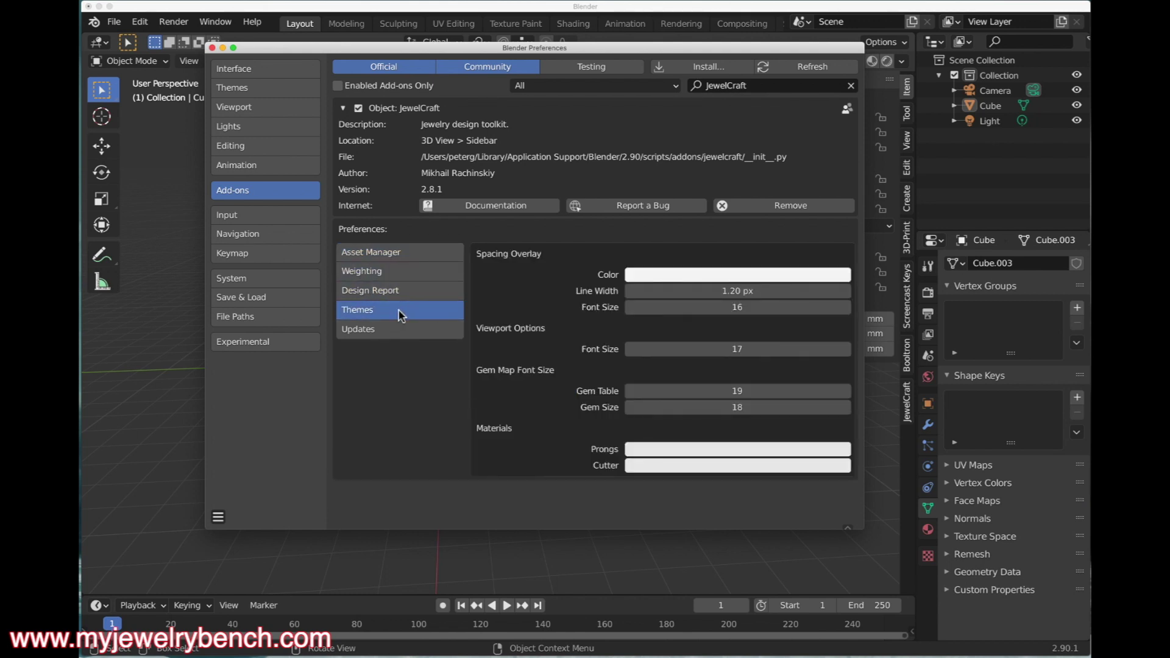
pyautogui.click(345, 330)
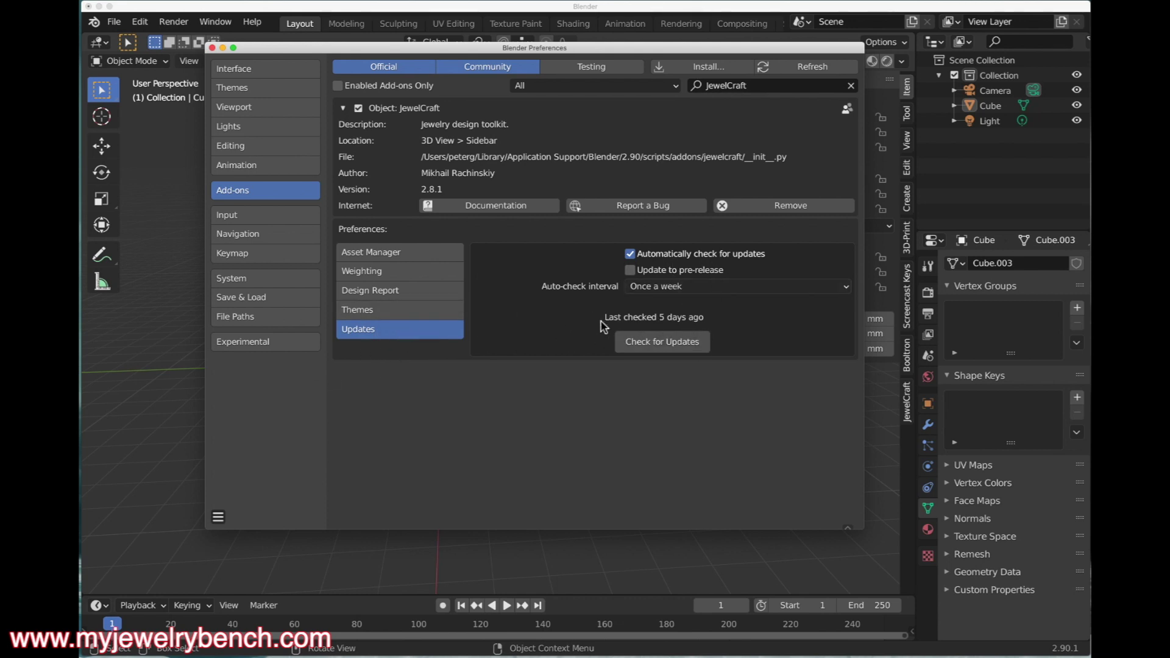
pyautogui.click(658, 348)
pyautogui.click(212, 48)
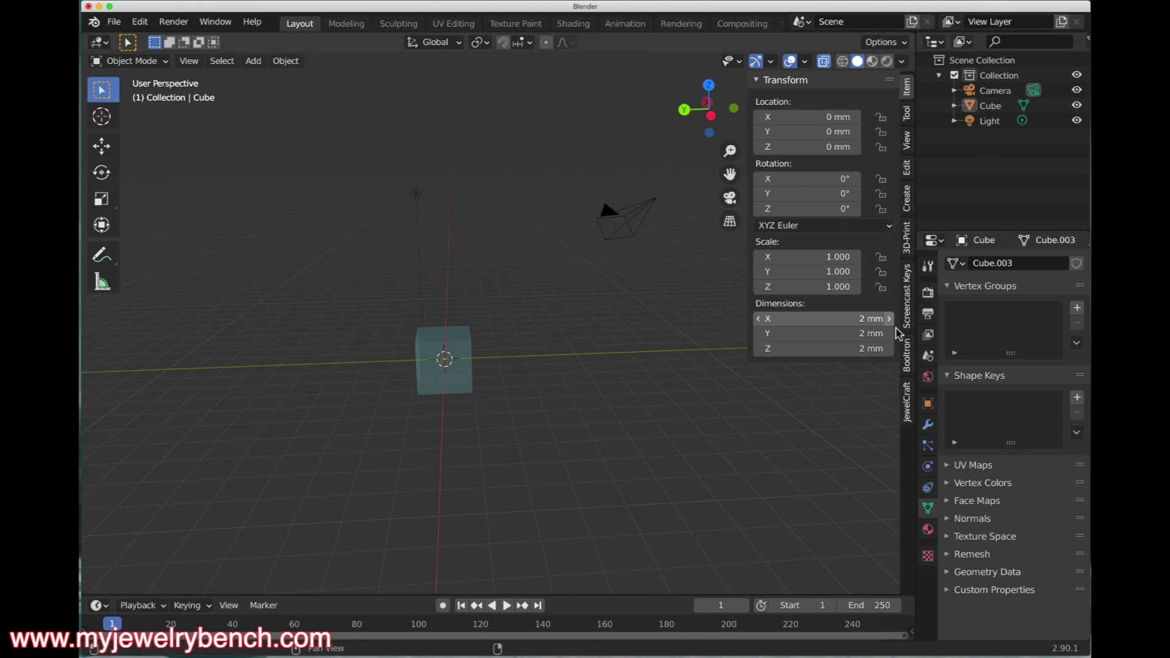
# - Show the JewelCraft sidebar tab and expand its Jeweling and Object panels
pyautogui.click(907, 402)
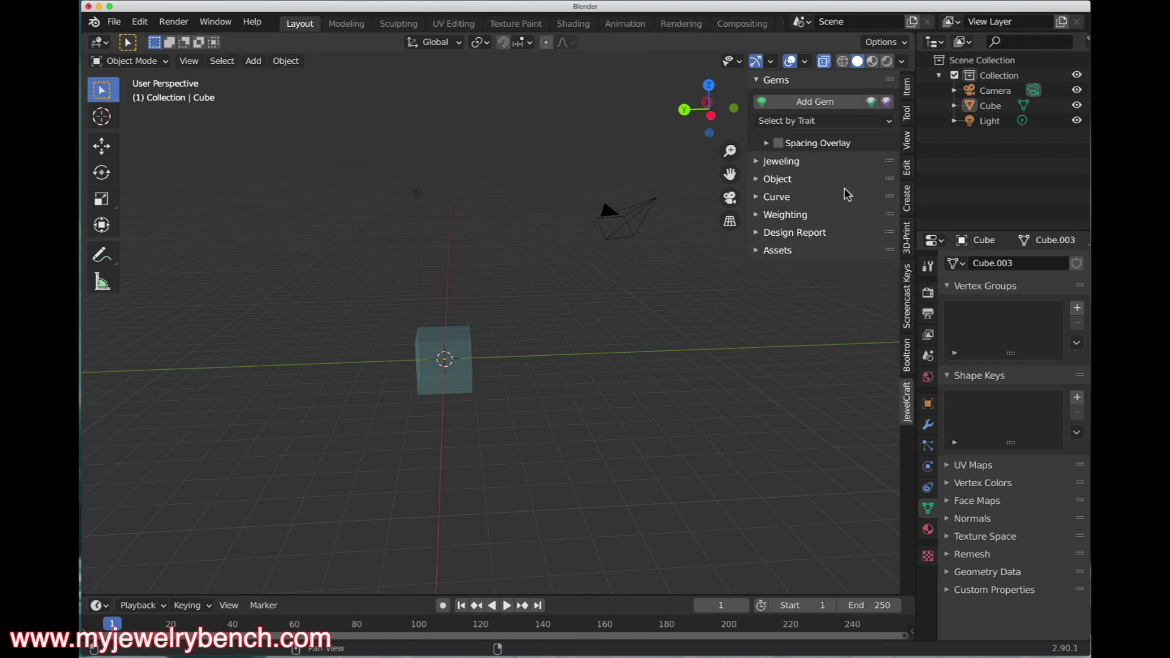
pyautogui.click(765, 162)
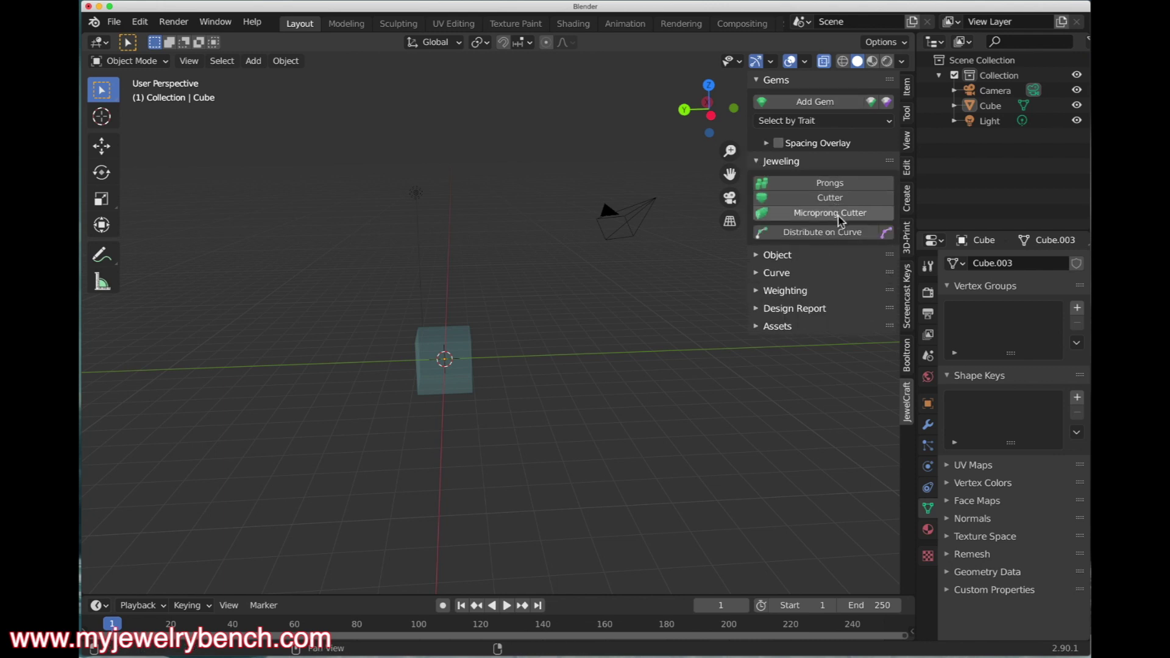
pyautogui.click(762, 256)
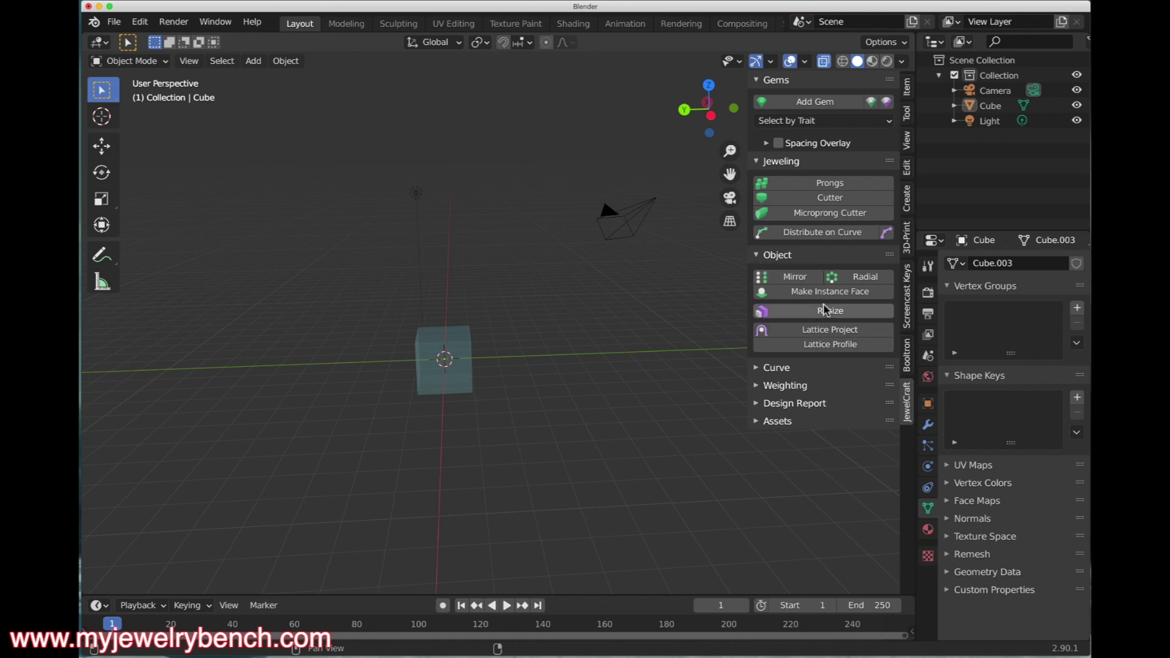